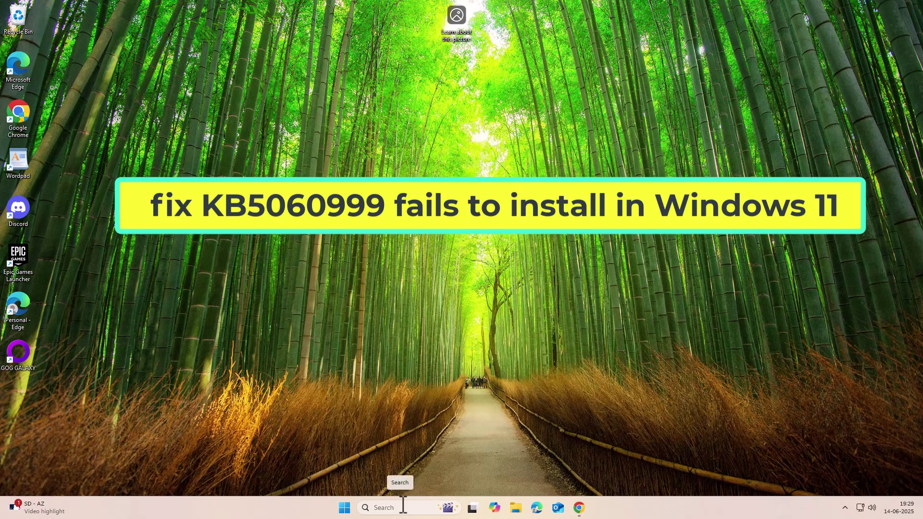
Step: Search for "fix windows", run the Windows Update troubleshooter through to completion, and close it
type("fi")
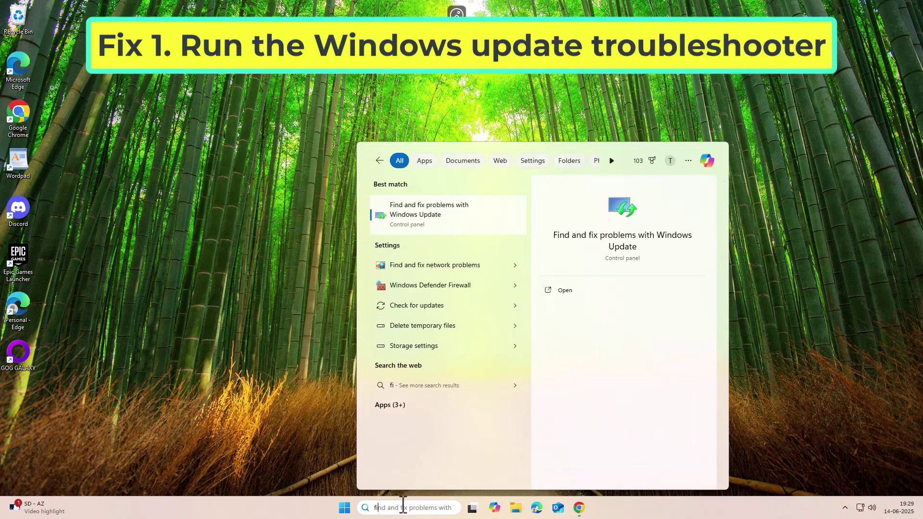
type("x windows")
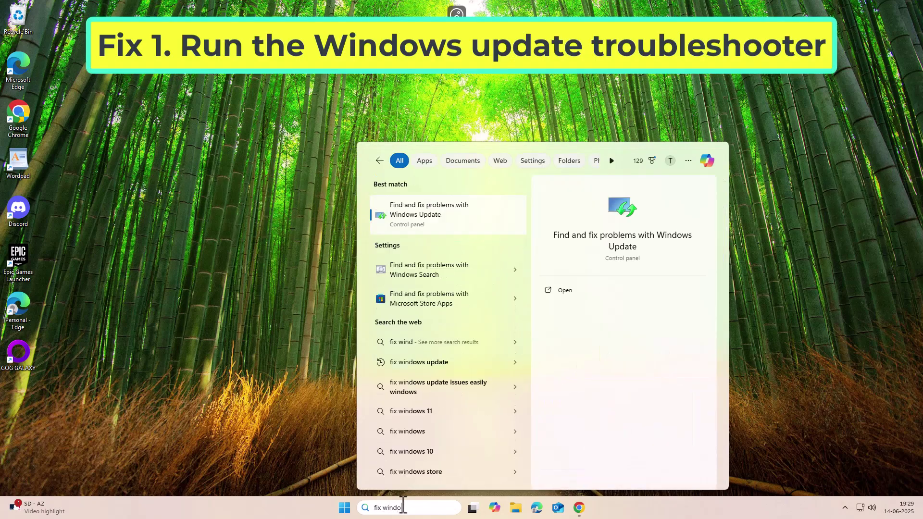
left_click(441, 218)
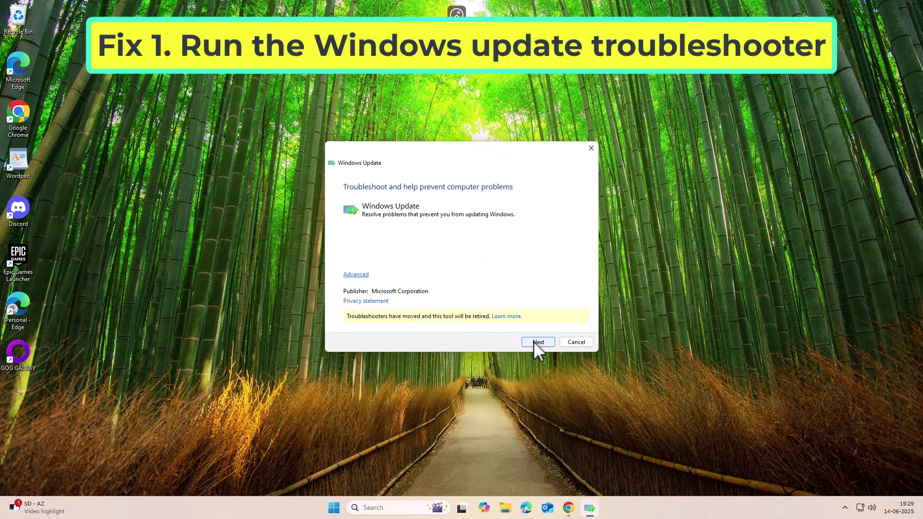
left_click(538, 342)
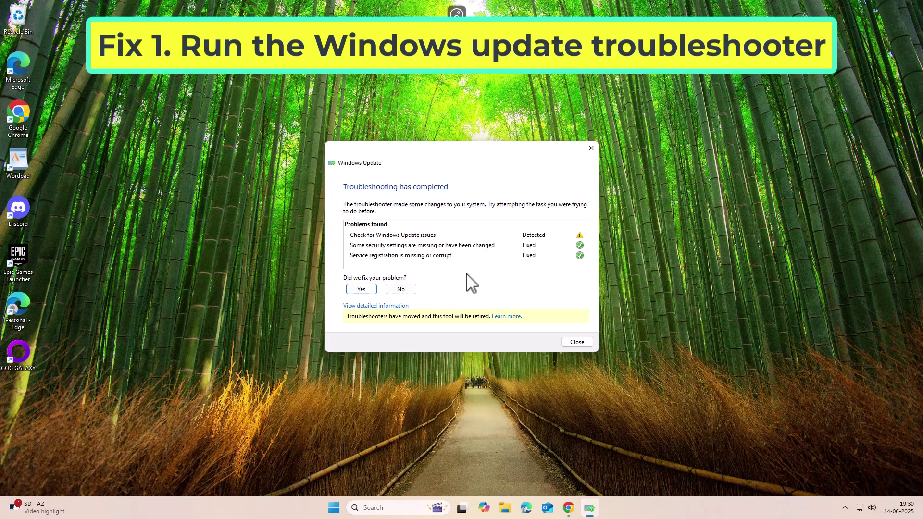
left_click(367, 289)
left_click(414, 288)
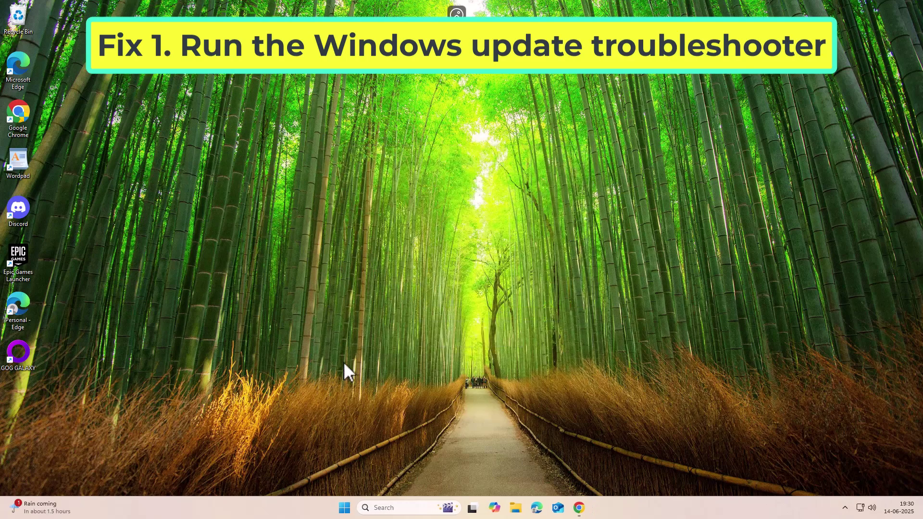
Step: Search Windows for Disk Cleanup and open it for drive C:
left_click(392, 506)
type("disk")
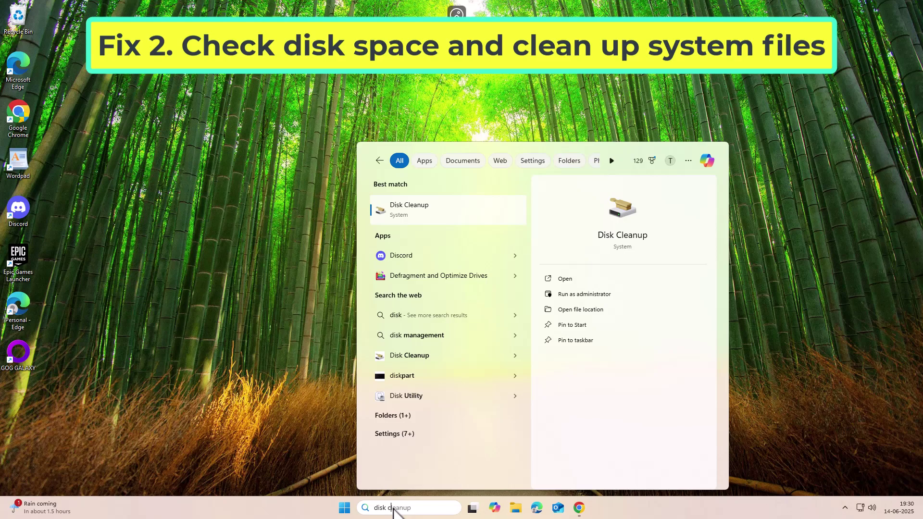
type(" clean")
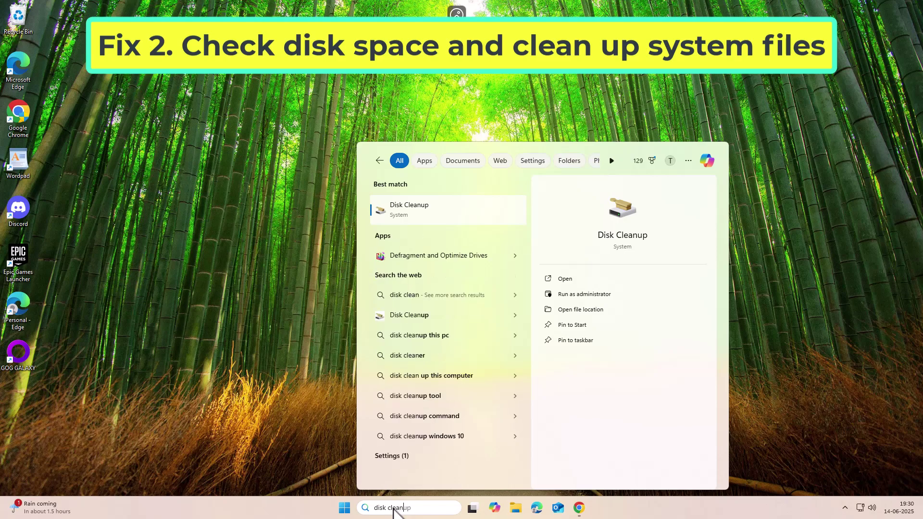
left_click(414, 206)
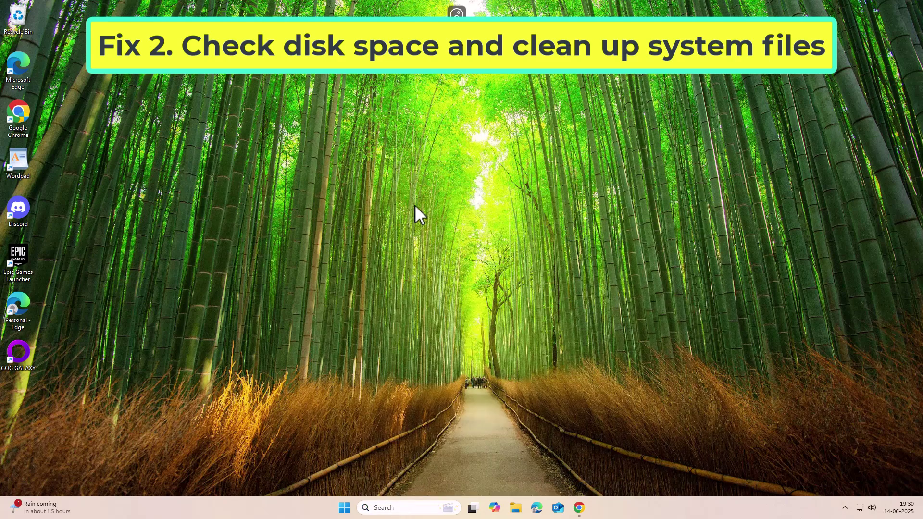
Step: Mark the listed file categories on drive C: for cleanup, including Recycle Bin, Temporary files and Thumbnails, and permanently delete those files
left_click(133, 196)
left_click(132, 205)
left_click(133, 212)
scroll(136, 212, "down", 1)
left_click(134, 205)
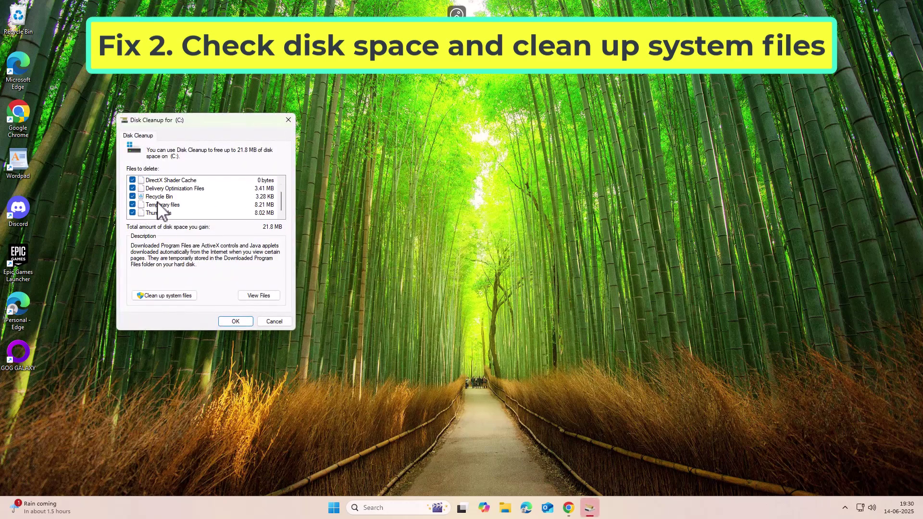
left_click(236, 320)
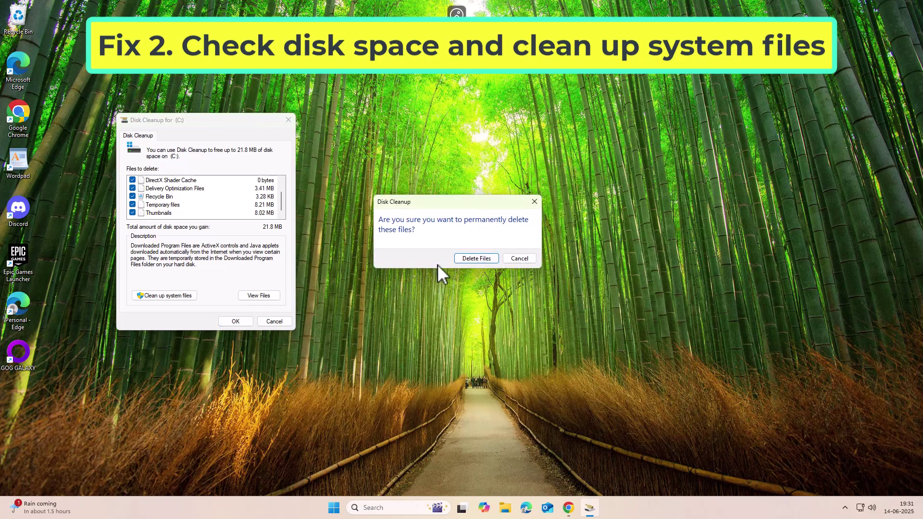
left_click(475, 258)
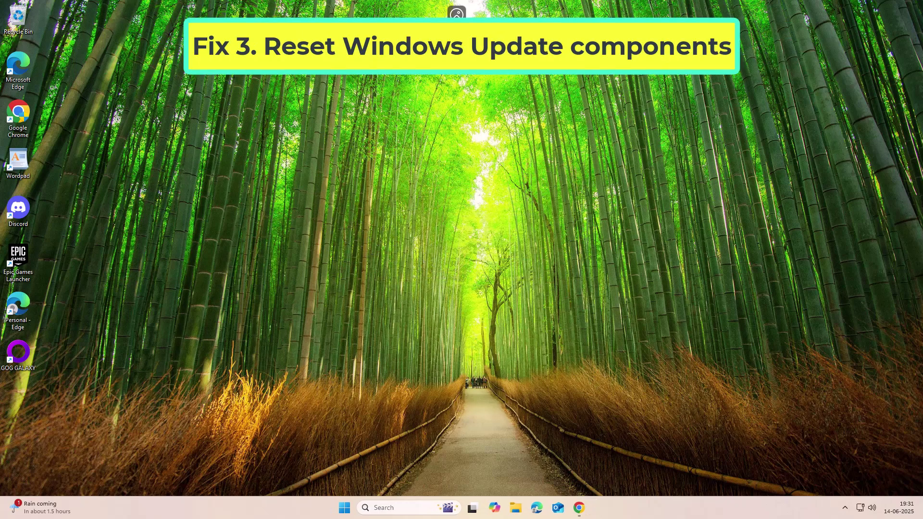
Step: Search Windows for Notepad, open it, and dismiss the missing-file message
left_click(399, 507)
type("note[")
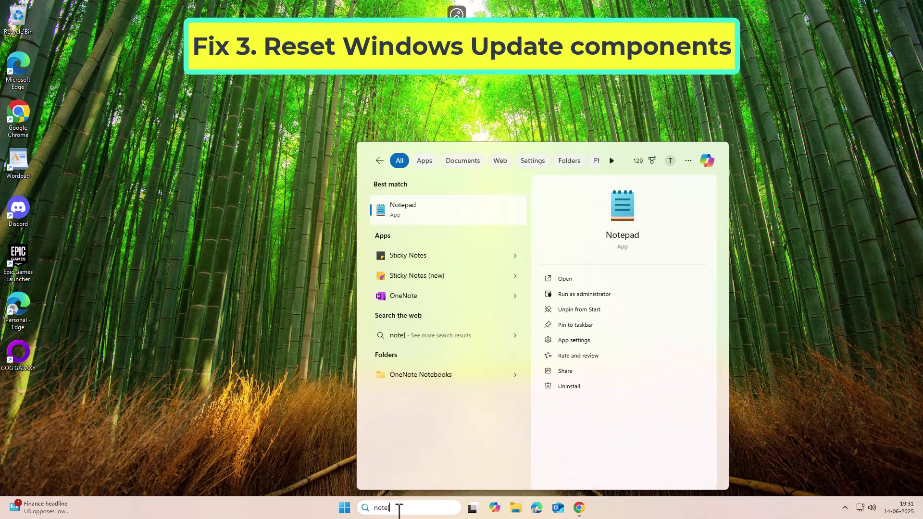
key("BackSpace")
type("pad")
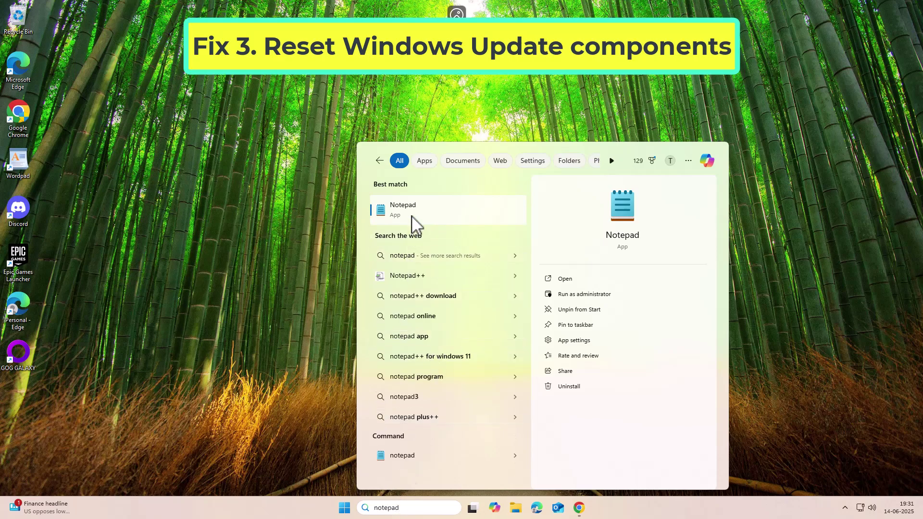
left_click(426, 217)
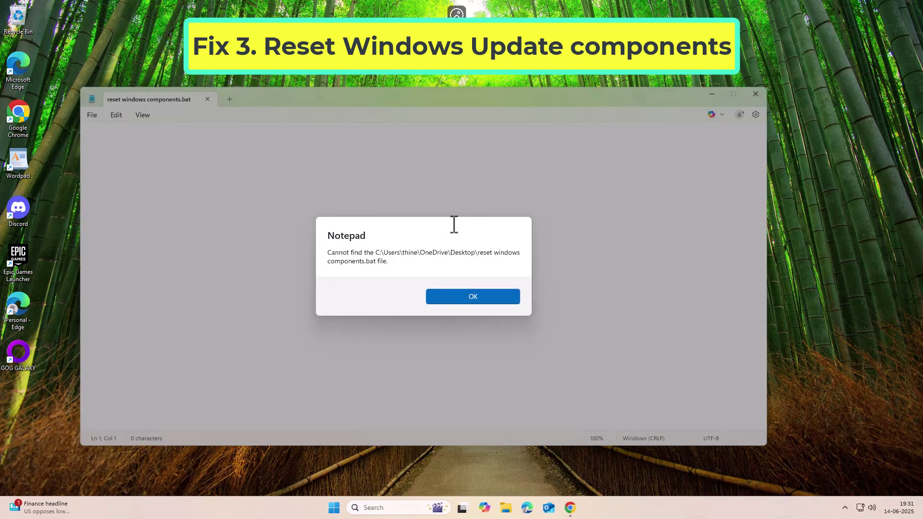
left_click(467, 294)
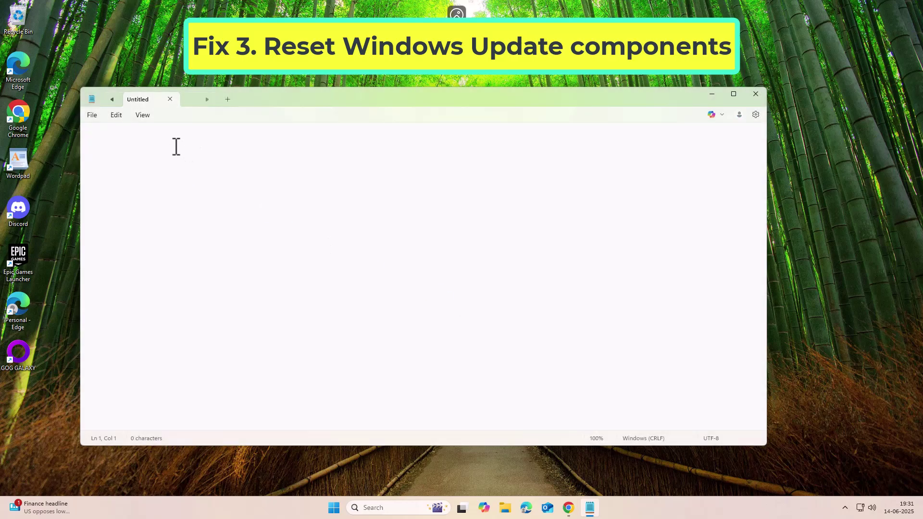
Step: Paste the copied Windows Update reset script, starting with "net stop bits", into the empty Notepad document
right_click(169, 145)
left_click(225, 218)
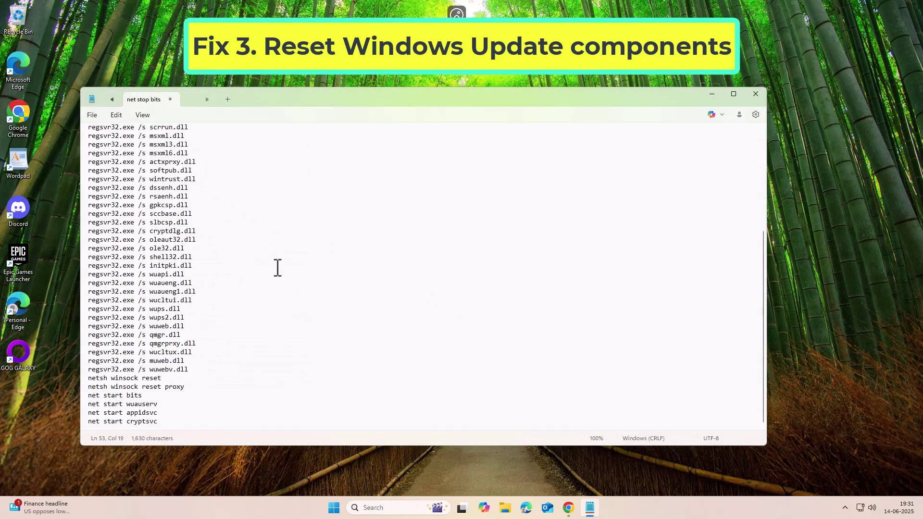
scroll(277, 267, "up", 6)
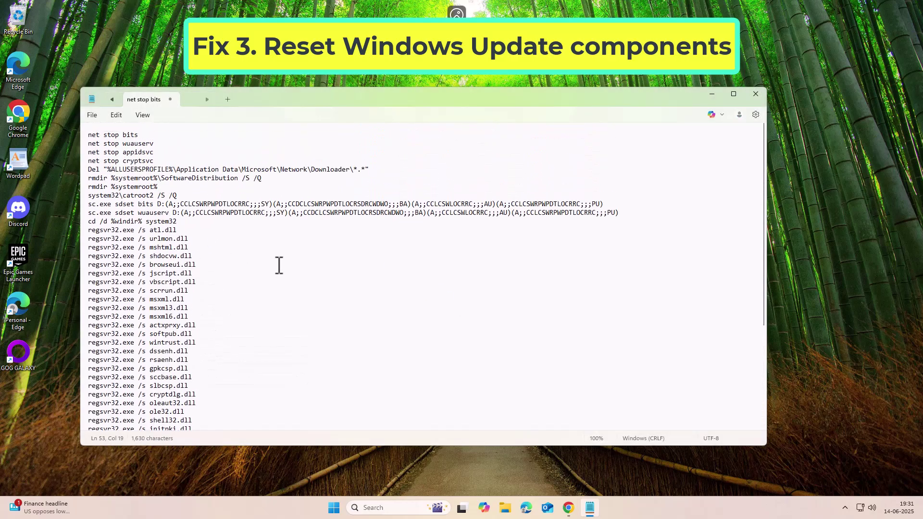
Step: Save the script to the Desktop as "reset windows components.bat" with the file type set to All files
left_click(93, 116)
left_click(133, 212)
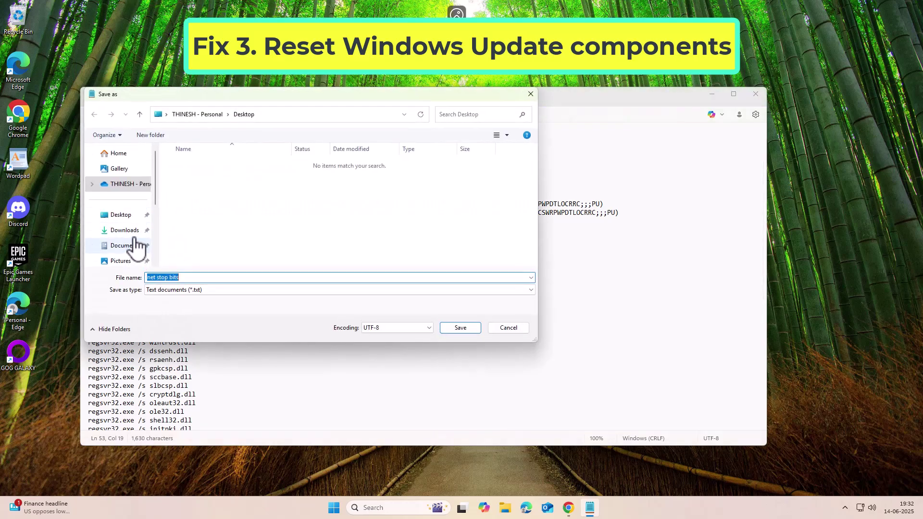
left_click(129, 216)
left_click(191, 277)
type("rese")
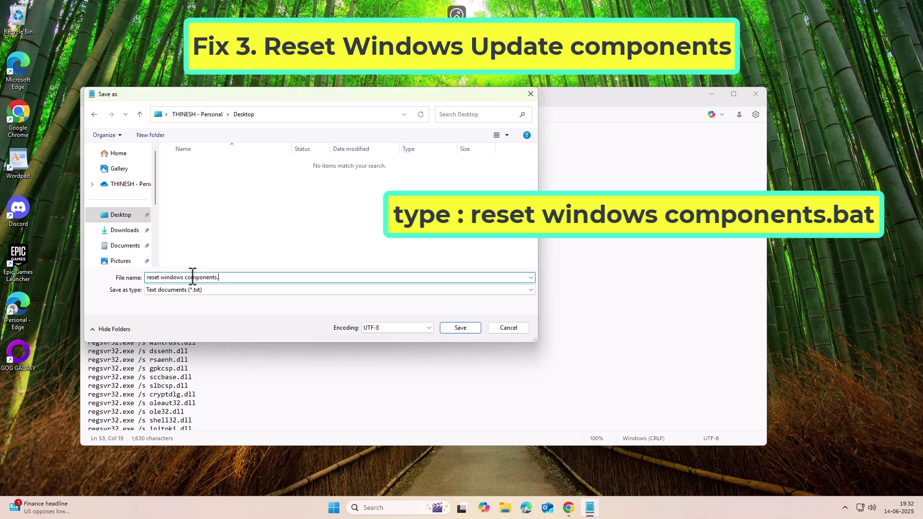
left_click(196, 291)
left_click(191, 309)
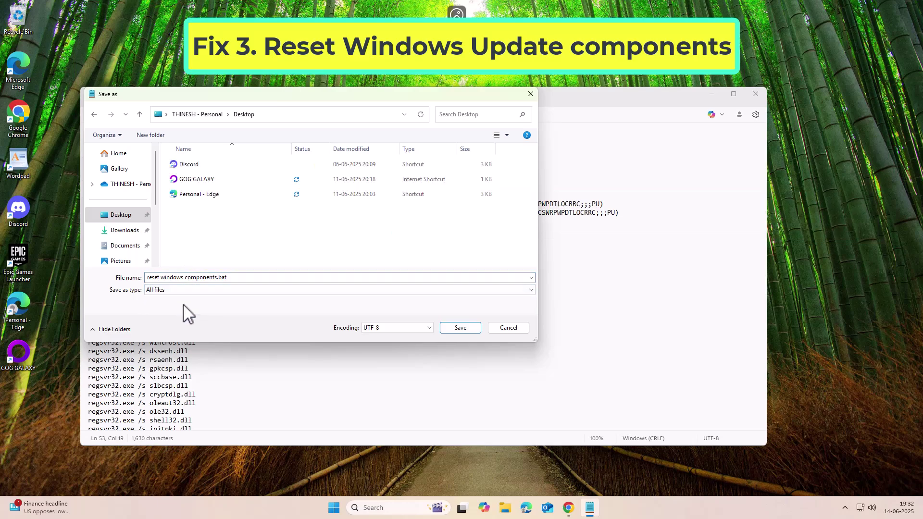
left_click(458, 328)
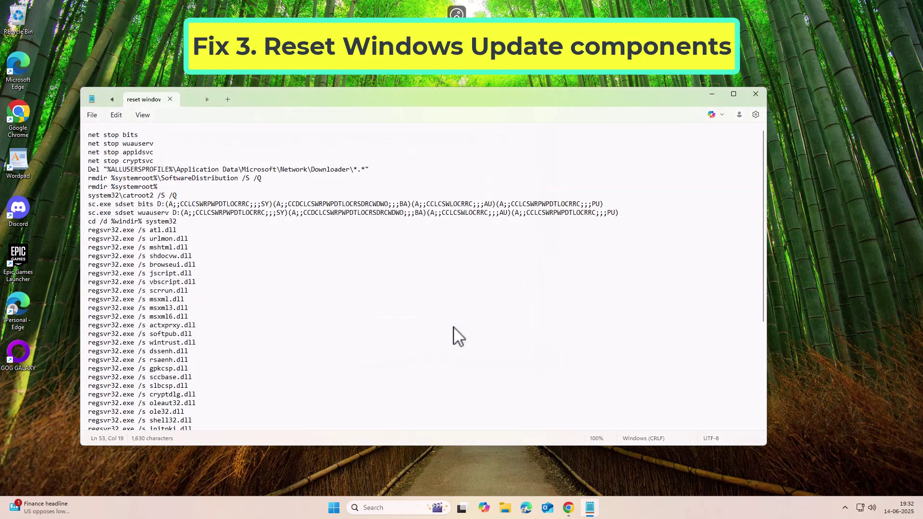
Step: Refresh the desktop and run the reset windows components batch file as administrator, allowing the User Account Control request
right_click(54, 324)
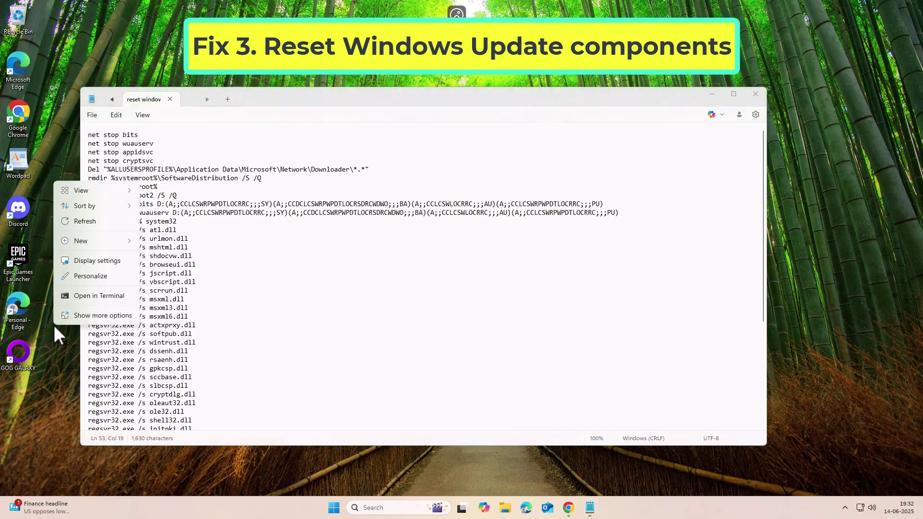
left_click(82, 222)
right_click(31, 393)
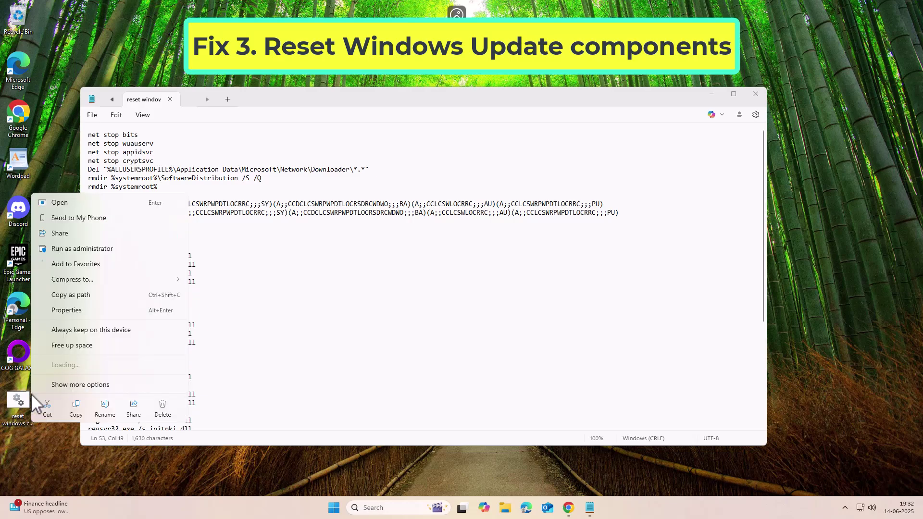
left_click(74, 249)
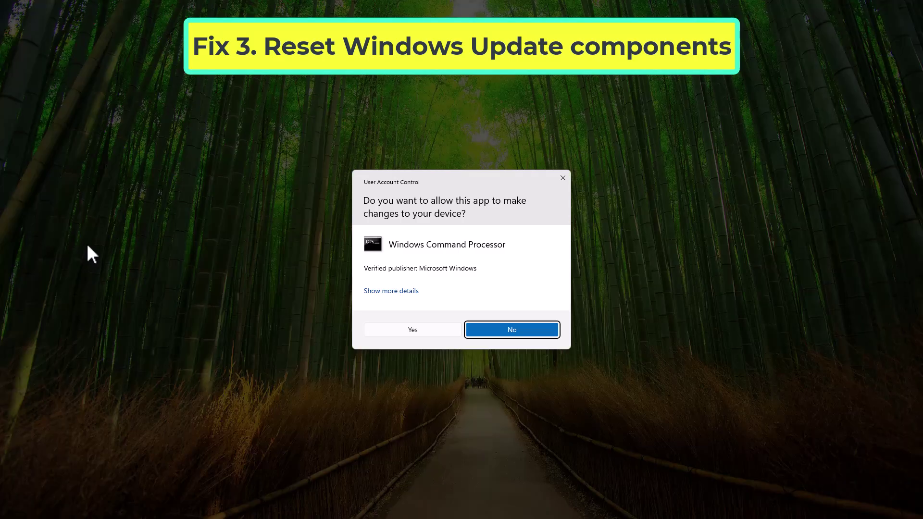
left_click(415, 330)
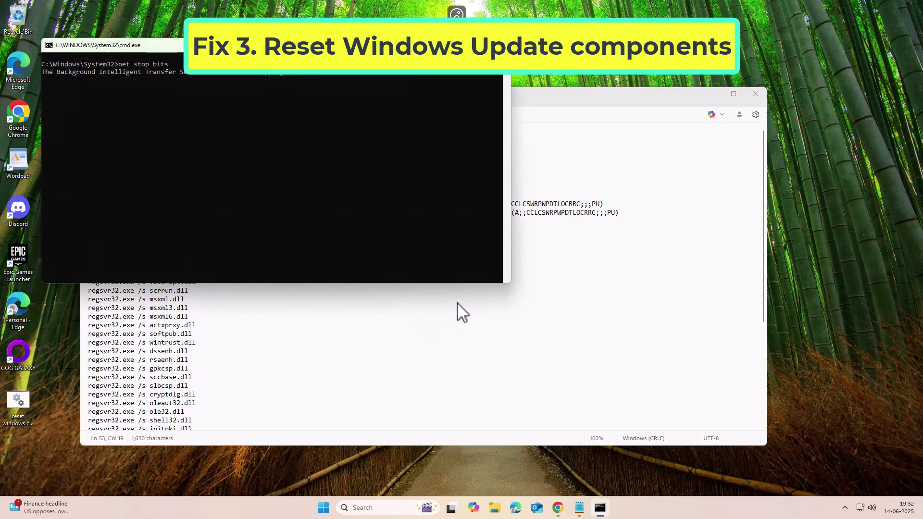
Step: Close Notepad and answer "y" to the batch script's prompts for stopping the Application Identity service and deleting the Downloader files
left_click(755, 94)
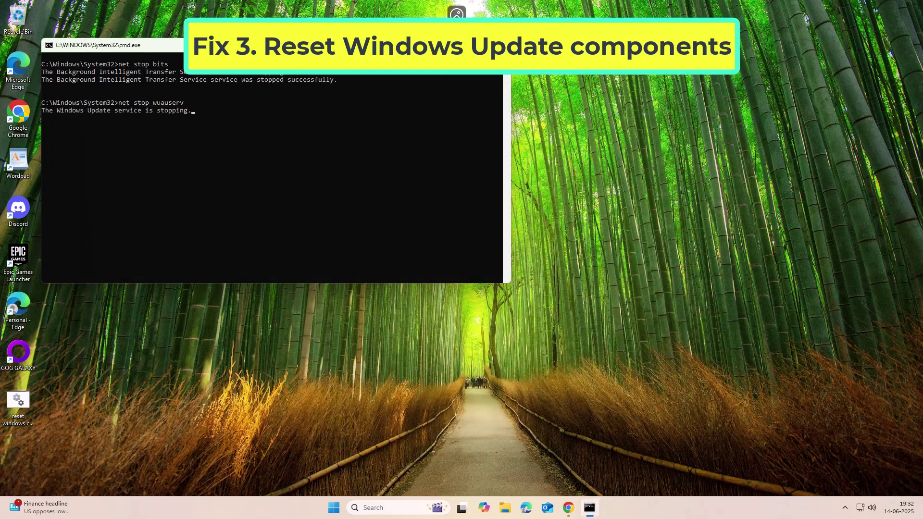
left_click_drag(402, 44, 517, 133)
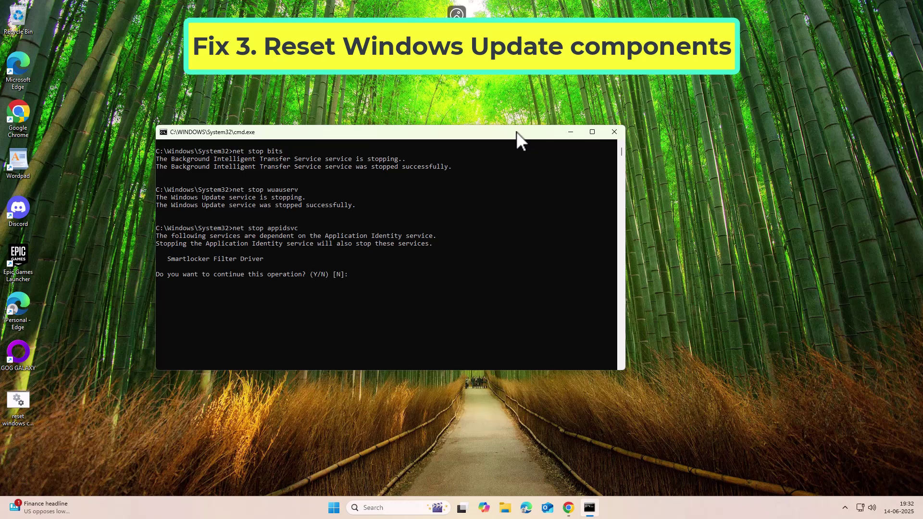
key("Return")
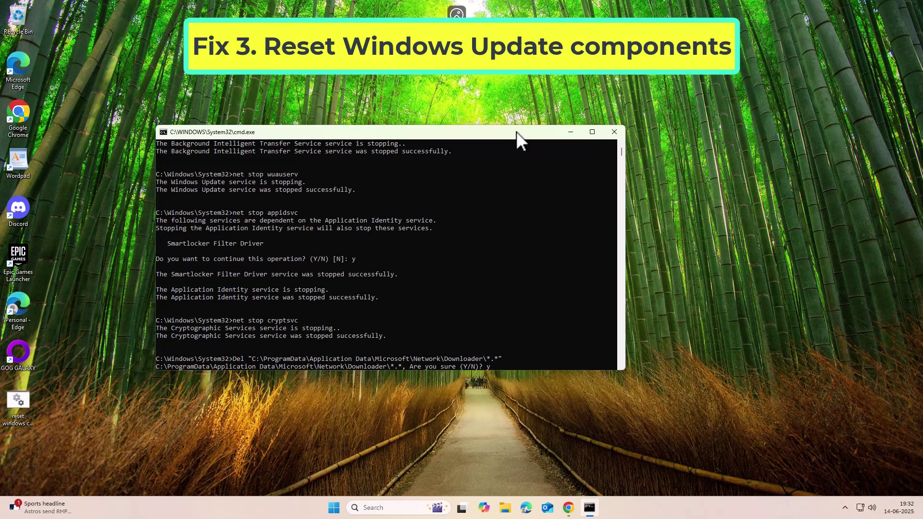
key("Return")
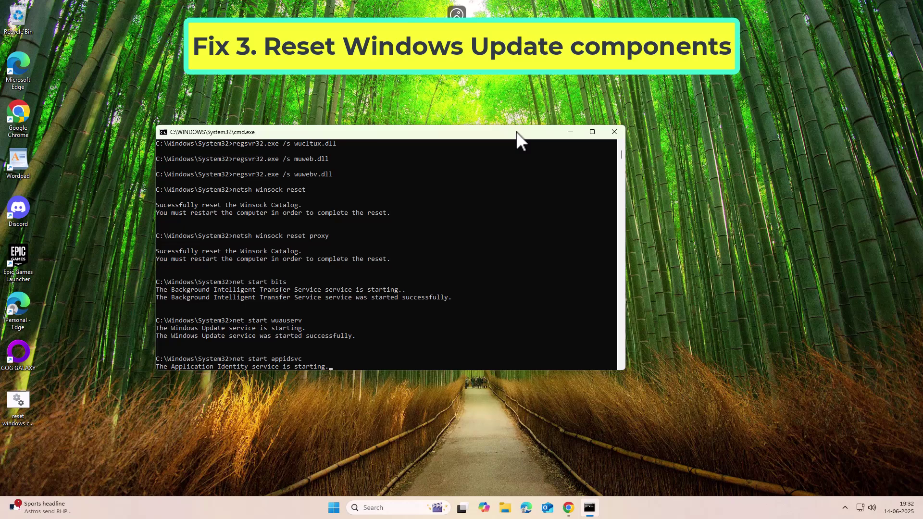
left_click(406, 156)
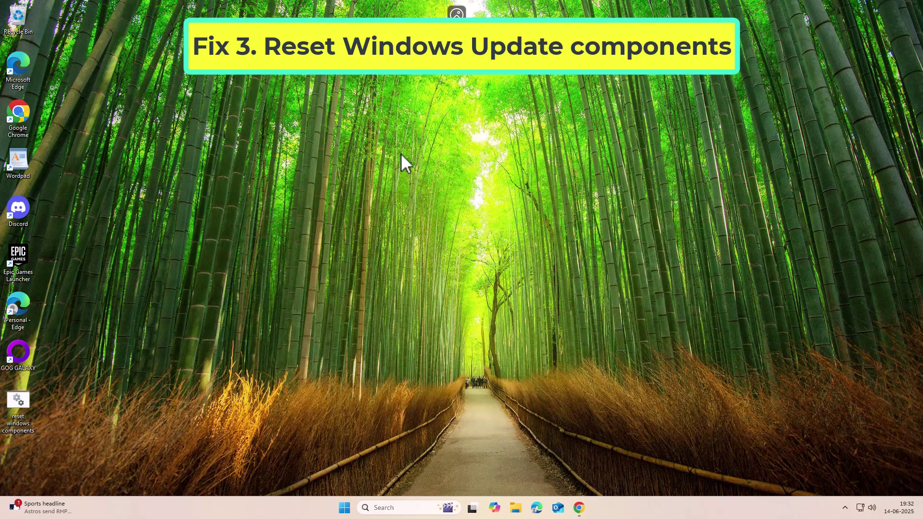
Step: Open the computer's power options
left_click(344, 507)
left_click(580, 474)
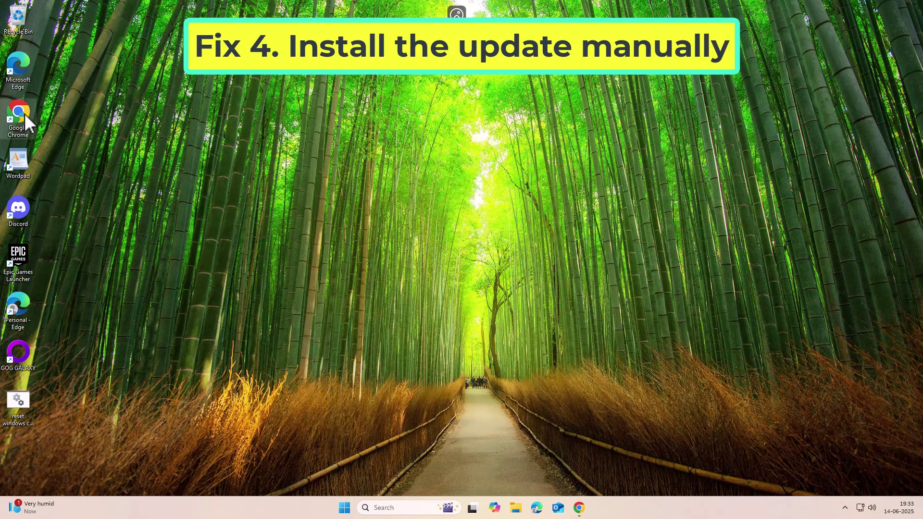
double_click(25, 114)
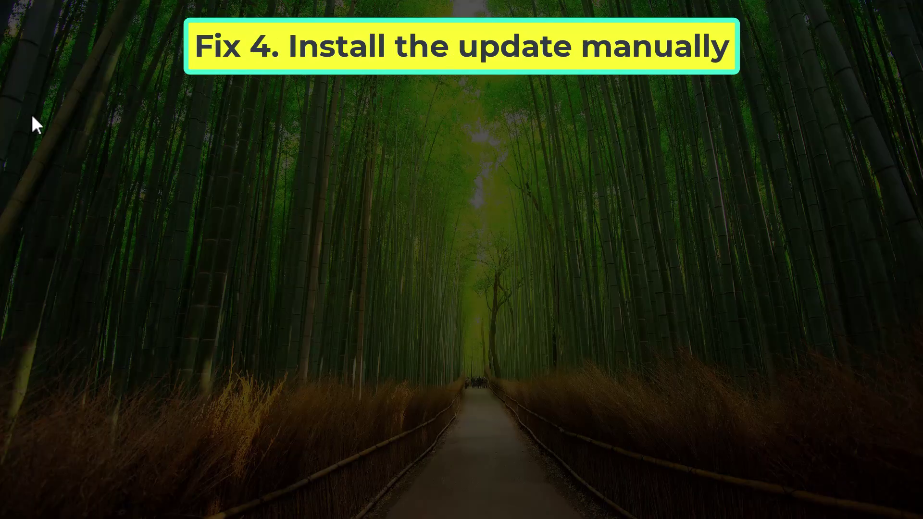
left_click(411, 334)
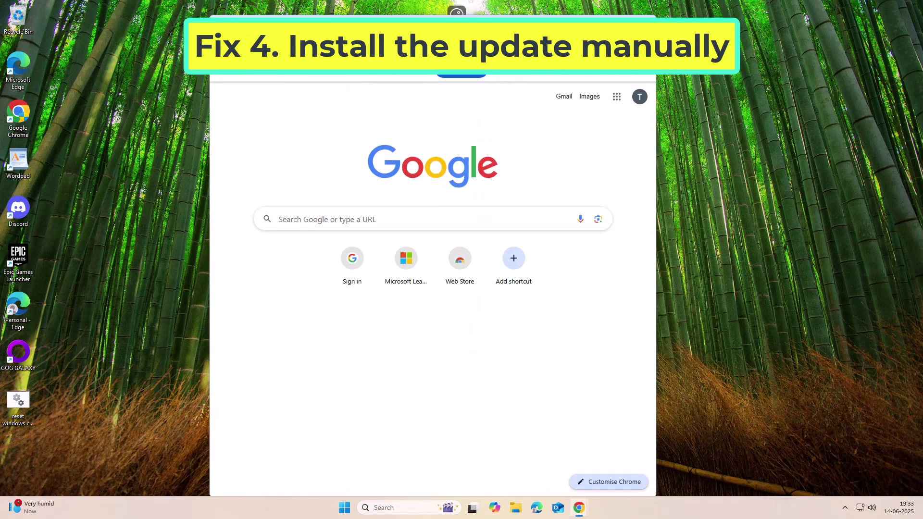
right_click(362, 70)
left_click(416, 128)
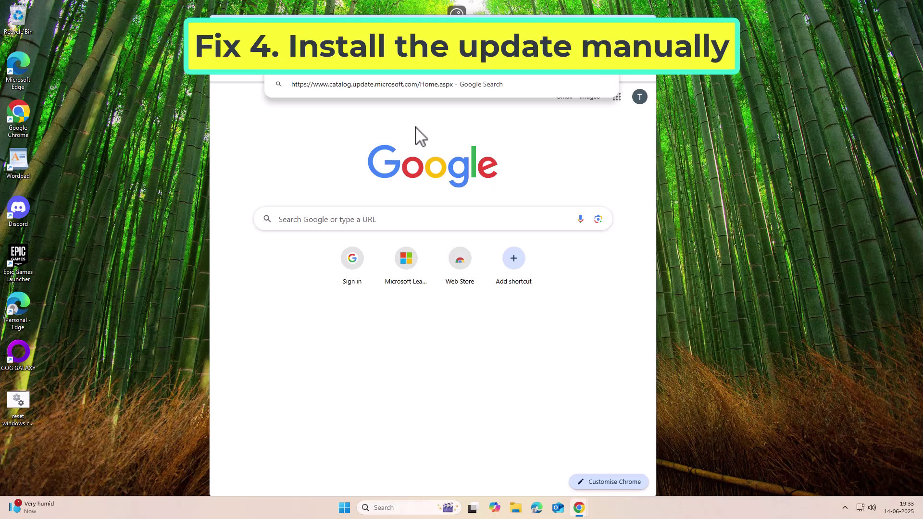
key("Return")
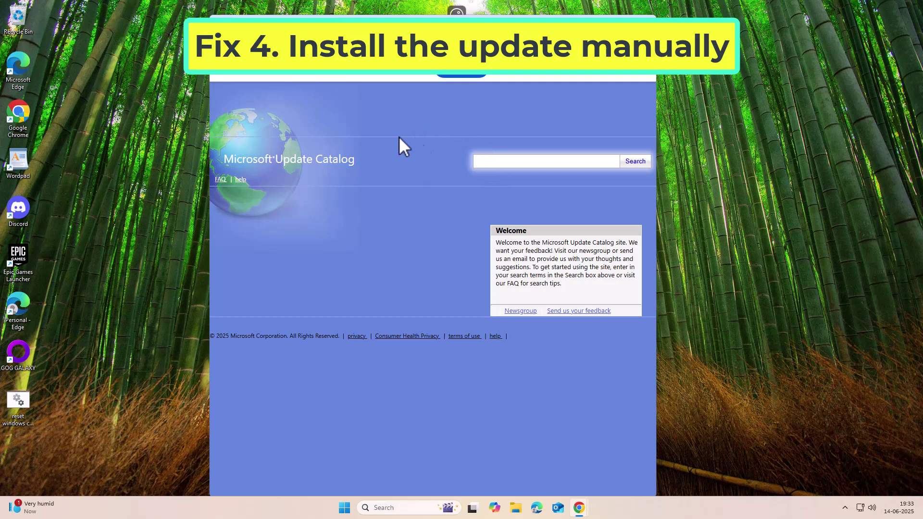
Step: Search the Microsoft Update Catalog for the copied update number
right_click(504, 160)
left_click(518, 280)
key("Return")
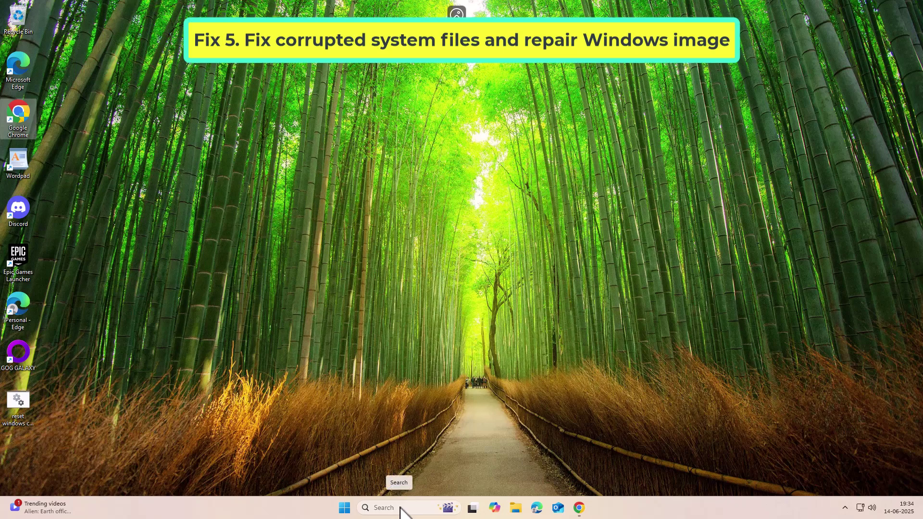
Step: Find Command Prompt with the search term "cmd" and run it as administrator, allowing the User Account Control request
left_click(400, 511)
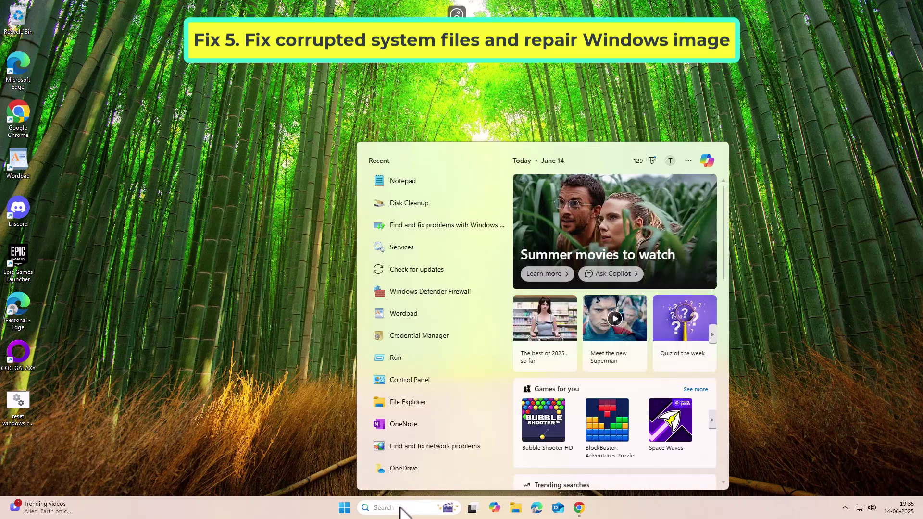
type("cmd")
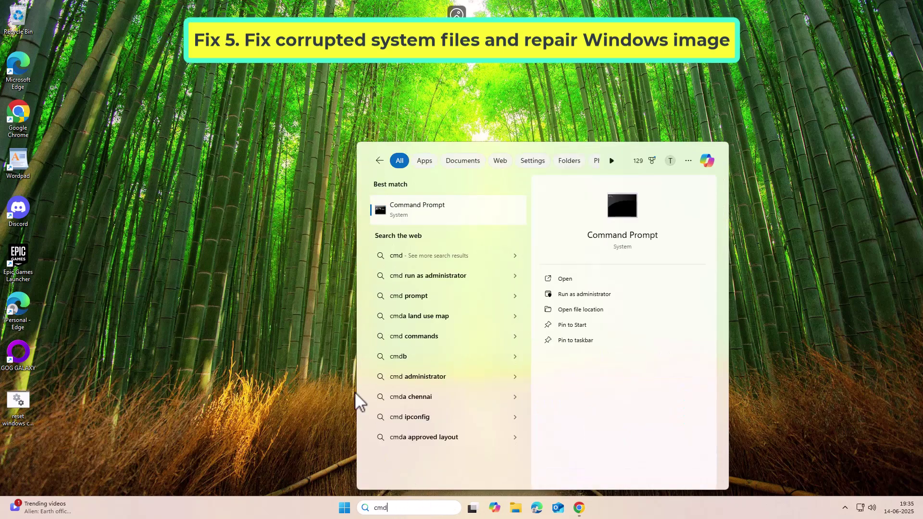
right_click(435, 210)
left_click(466, 218)
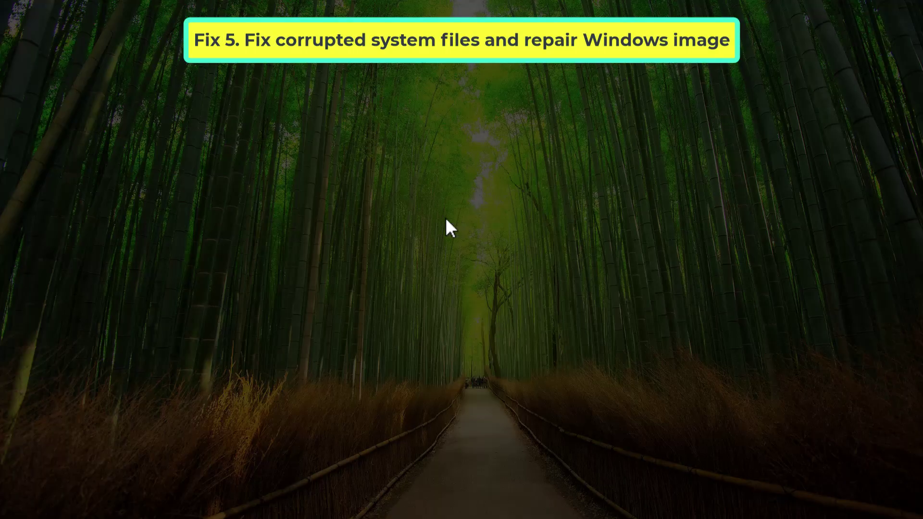
left_click(412, 330)
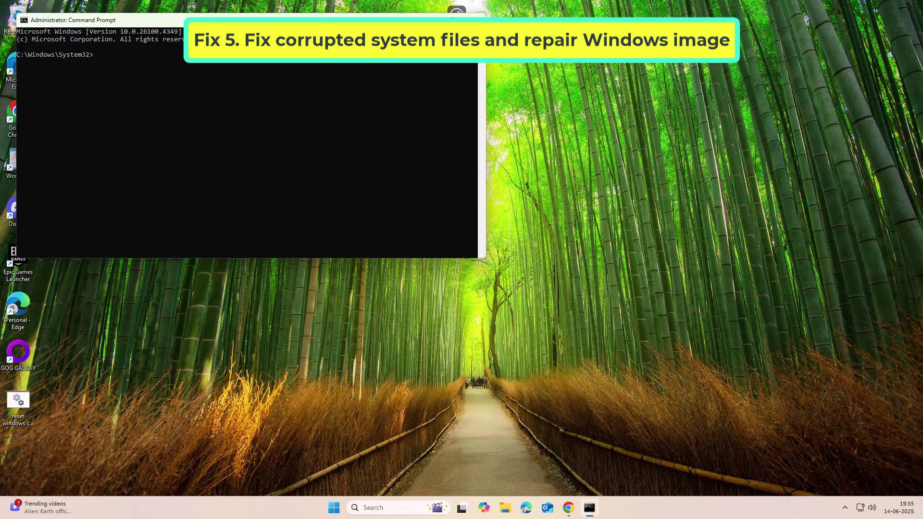
Step: Move the Command Prompt window toward the middle of the desktop and run the system file scan with "sfc /scannow"
left_click_drag(345, 16, 551, 136)
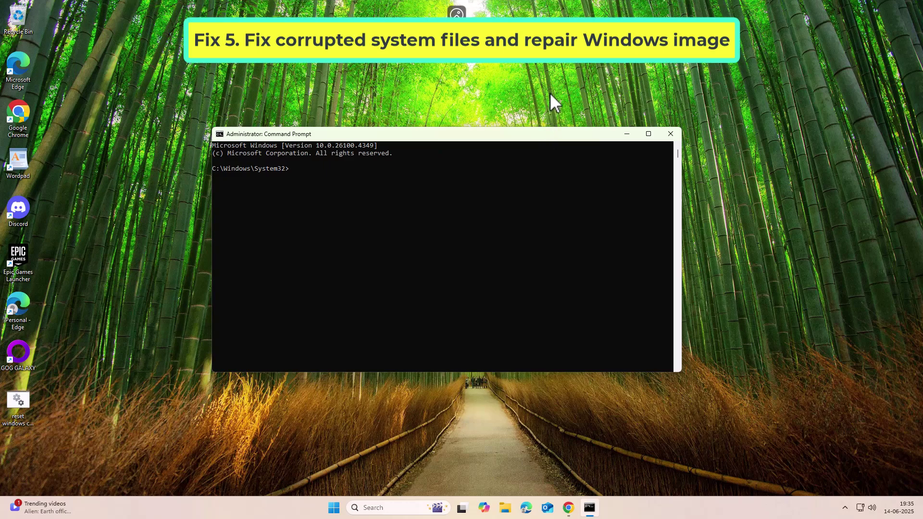
type("sfc /scannow")
key("Return")
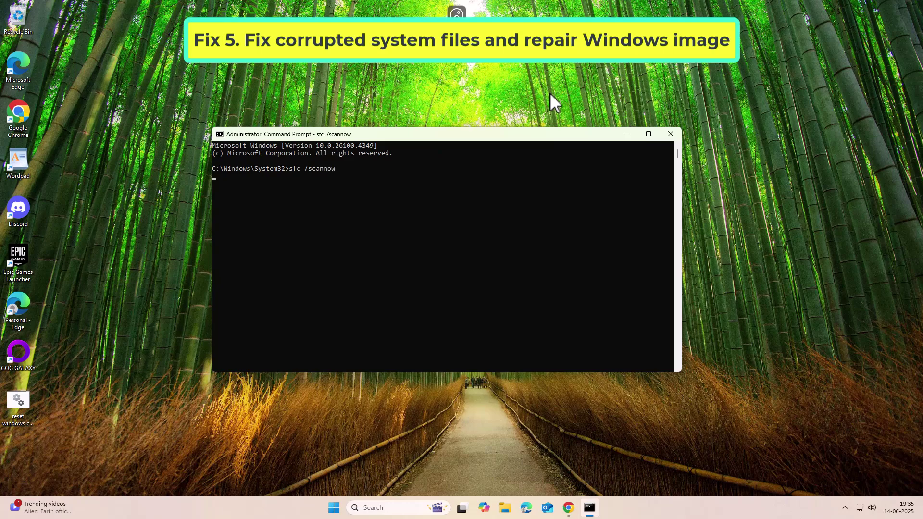